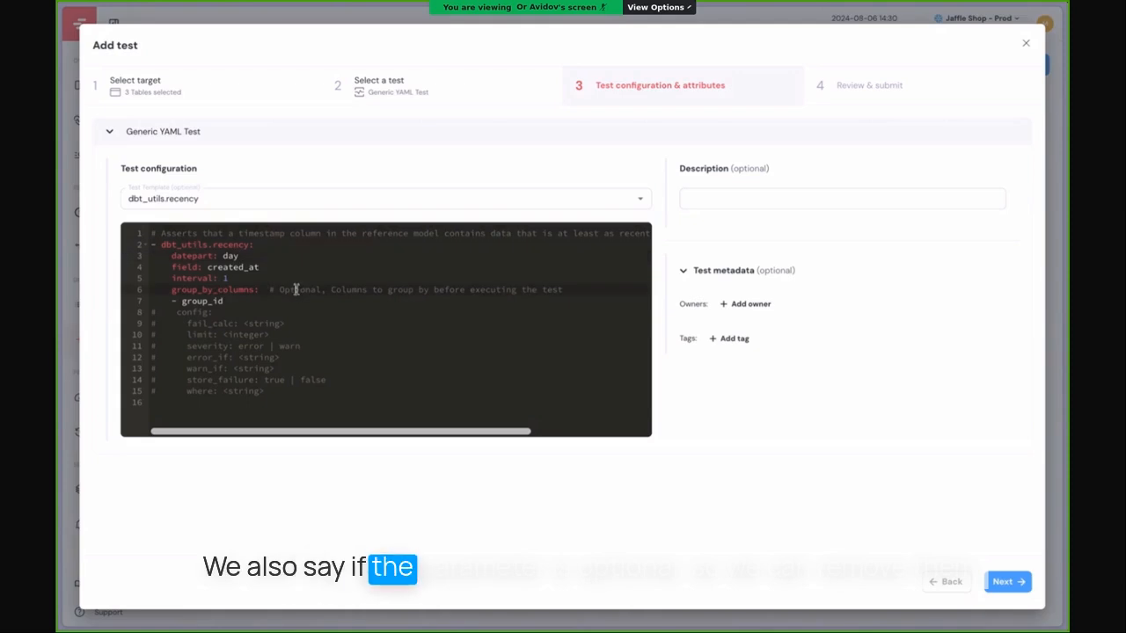
- Delete the optional group_by_columns parameter and its group_id entry from the dbt_utils.recency configuration
key("Home")
key("Home")
key("shift+Down")
key("shift+End")
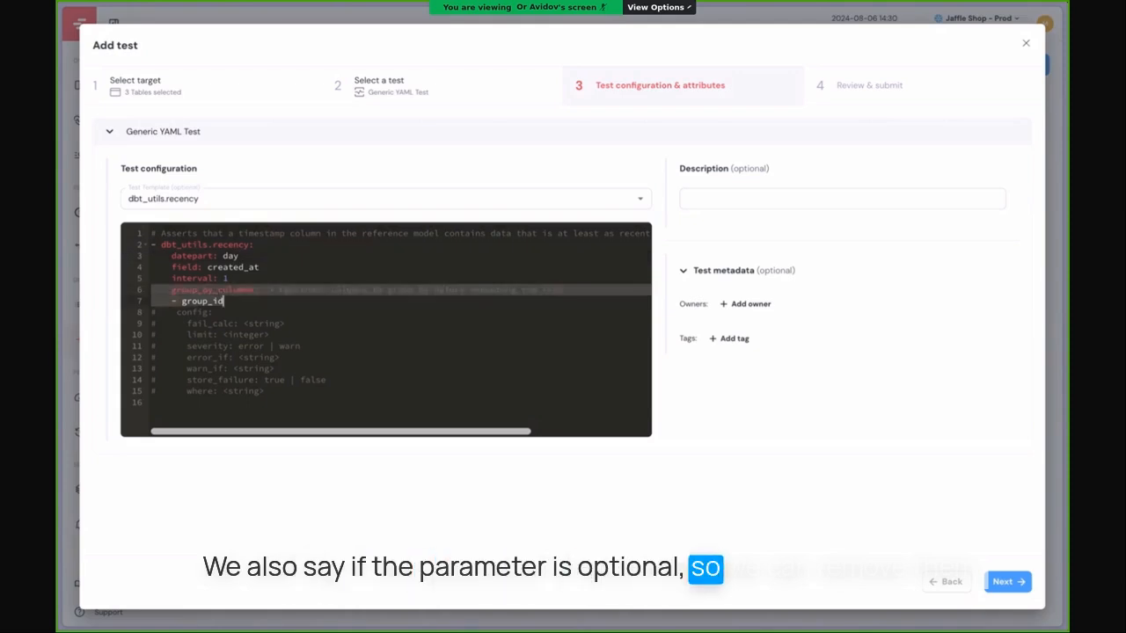
key("BackSpace")
key("BackSpace")
- Try removing the required interval parameter from the recency test configuration, and restore the line
key("shift+Home")
key("ctrl+c")
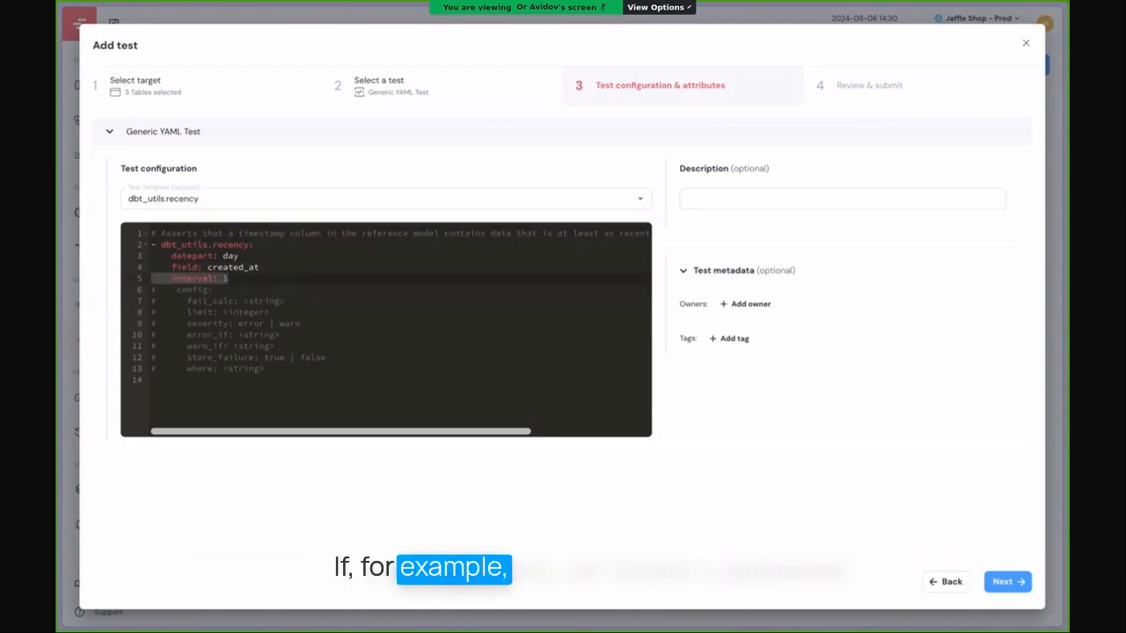
key("BackSpace")
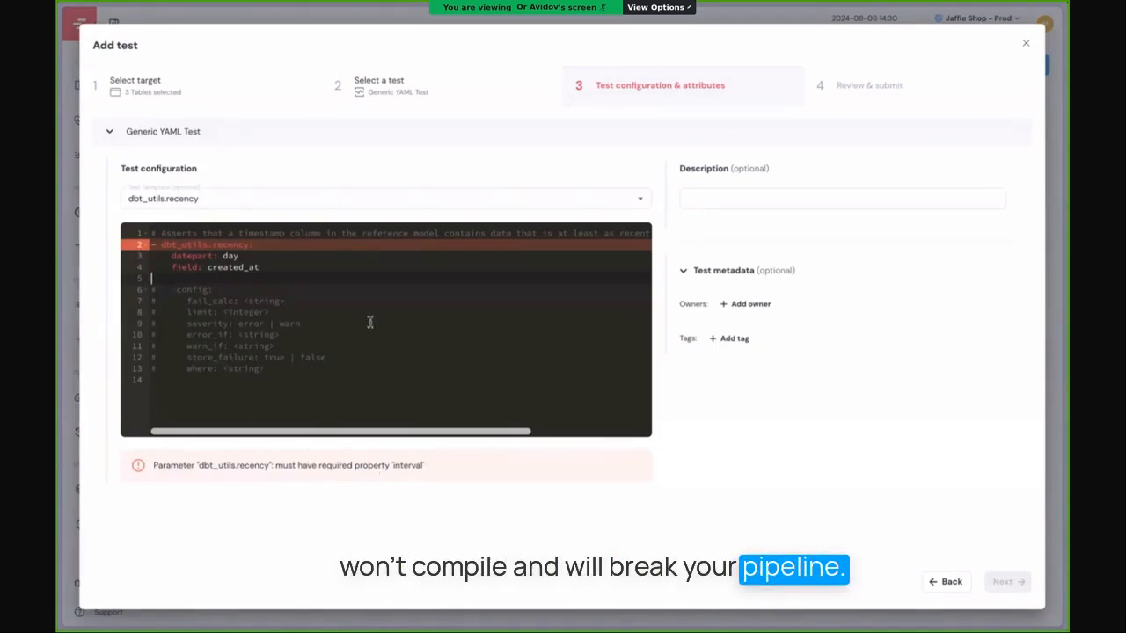
key("ctrl+v")
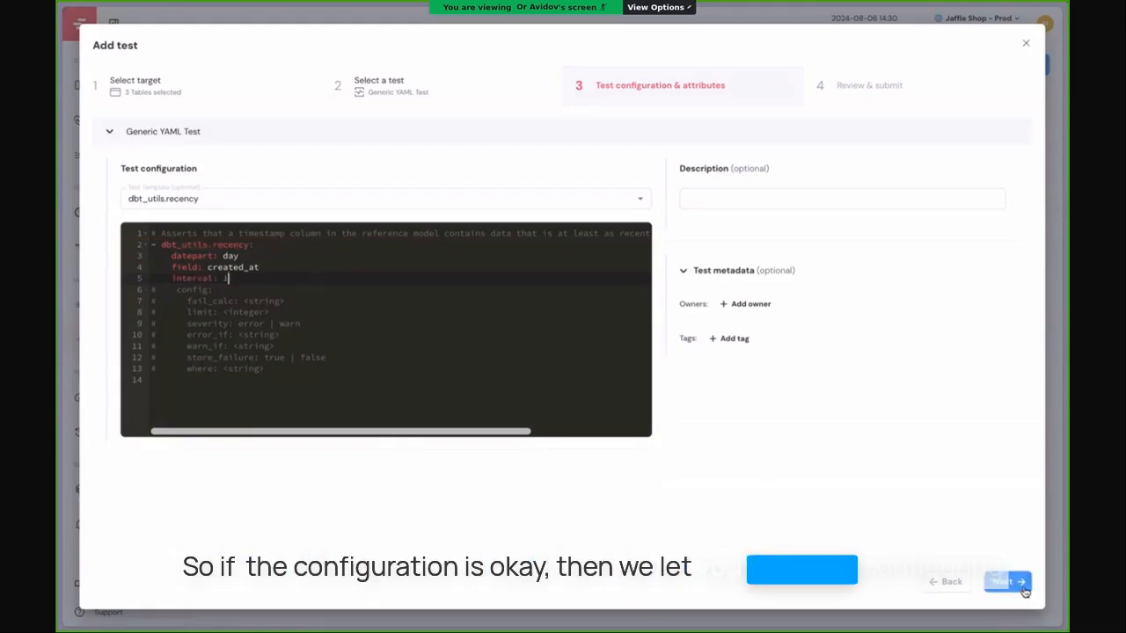
- Add yourself as owner of the recency test and assign it the Marketing tag
left_click(750, 303)
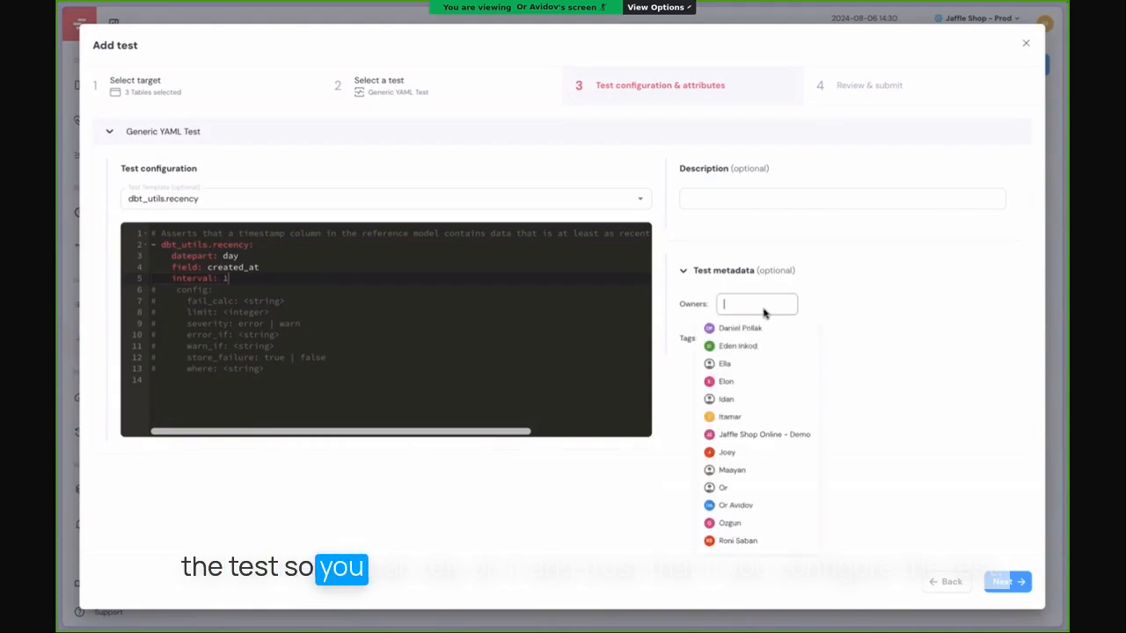
left_click(741, 504)
left_click(737, 339)
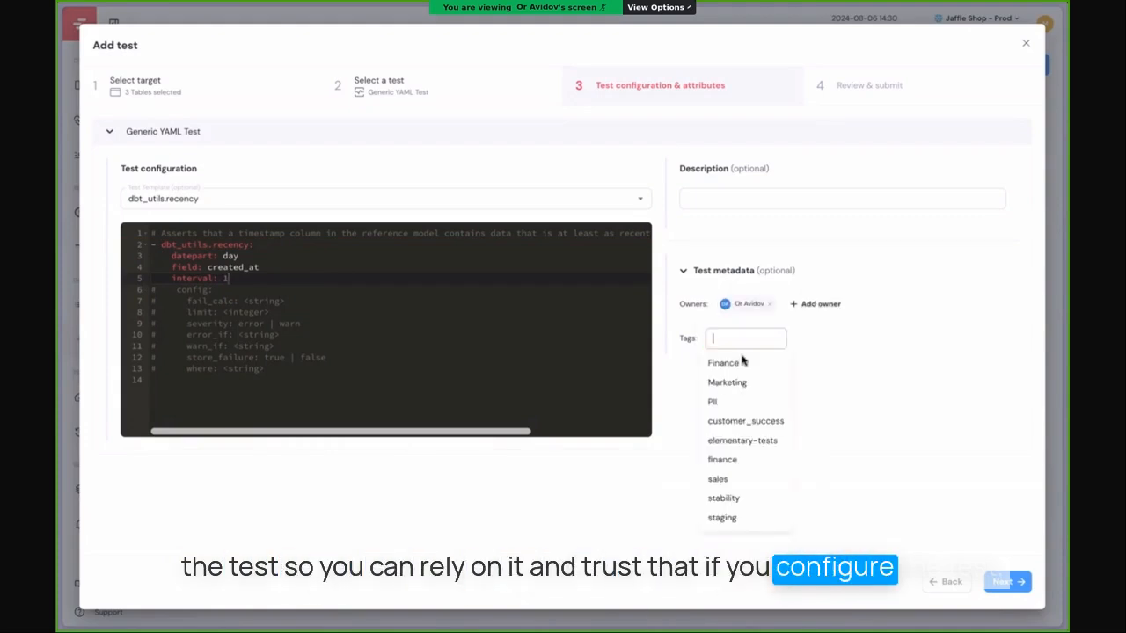
left_click(737, 380)
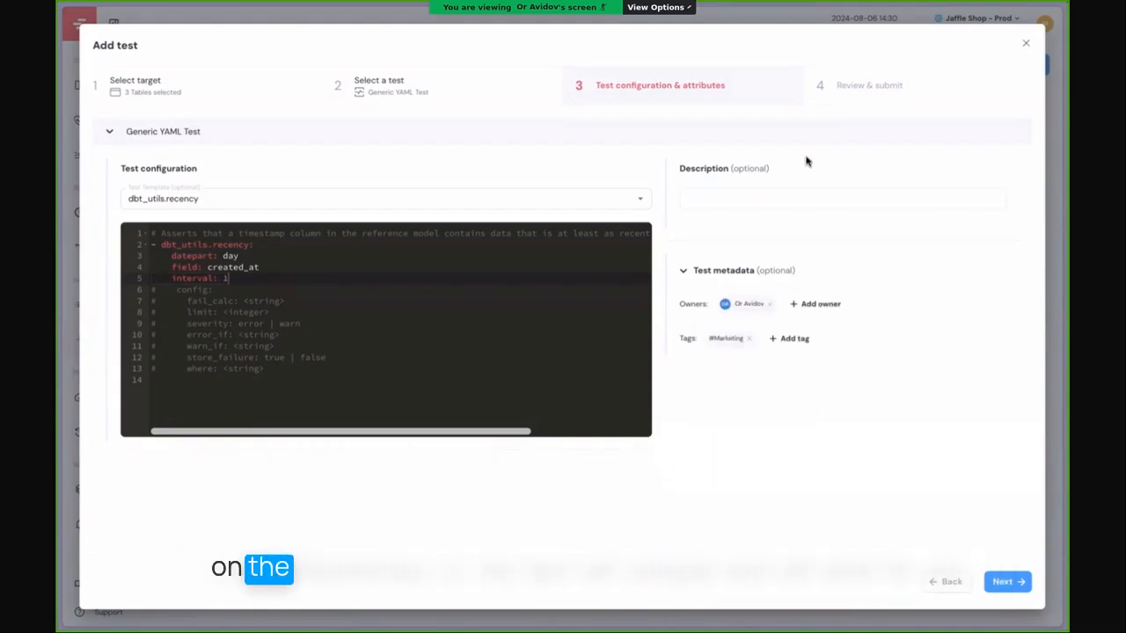
- Enter "data is updated till yesterday" as the description of the recency test
left_click(735, 199)
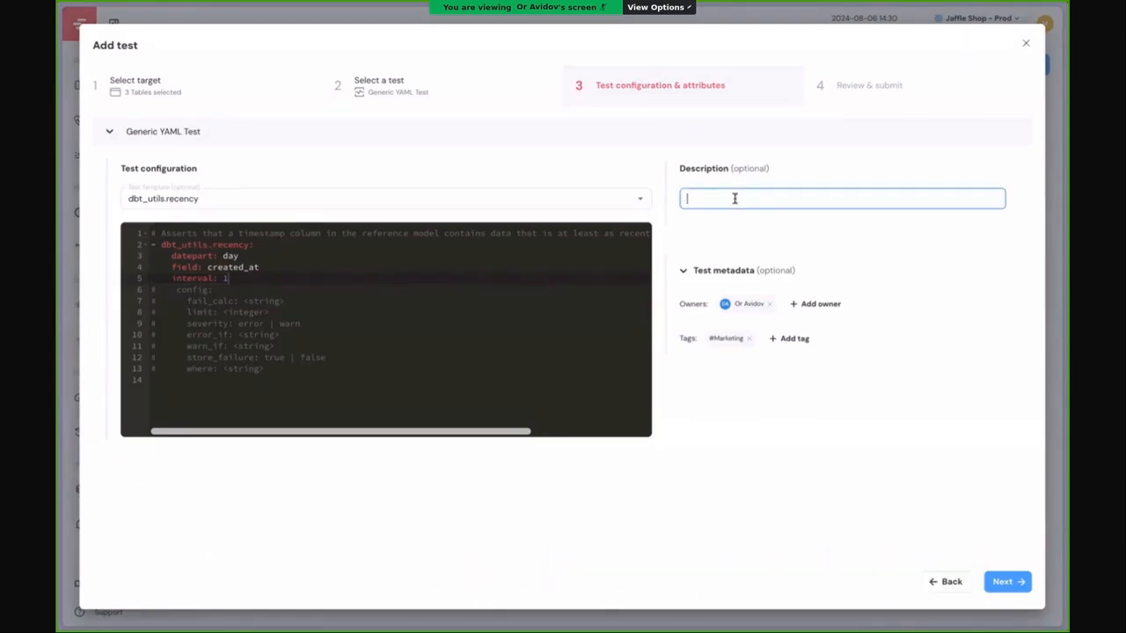
type("dat")
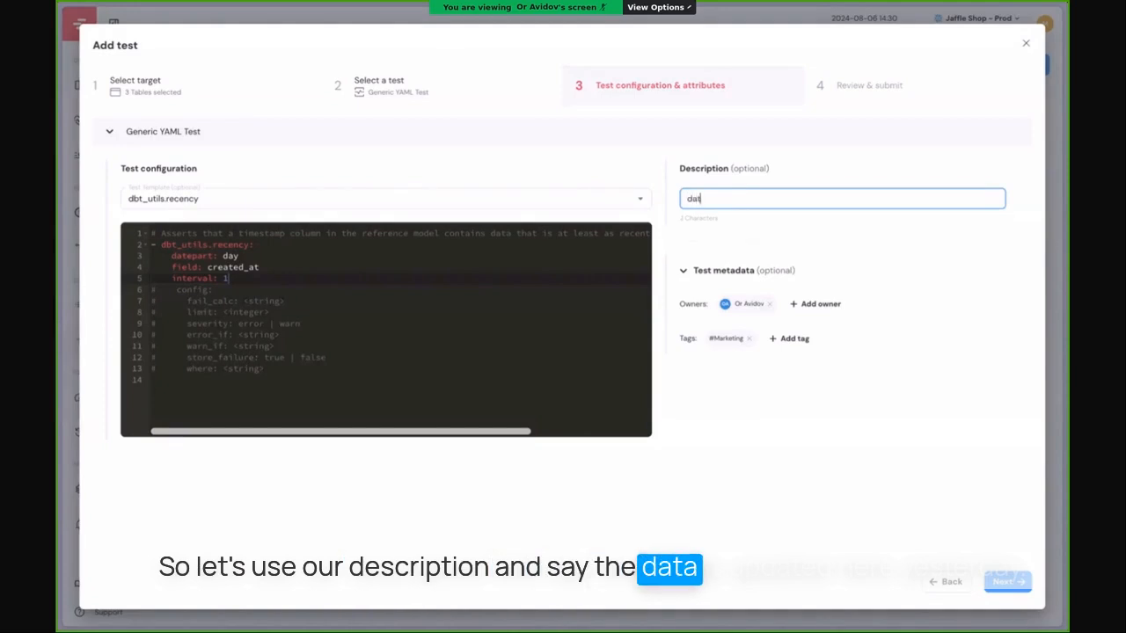
type("a is upd")
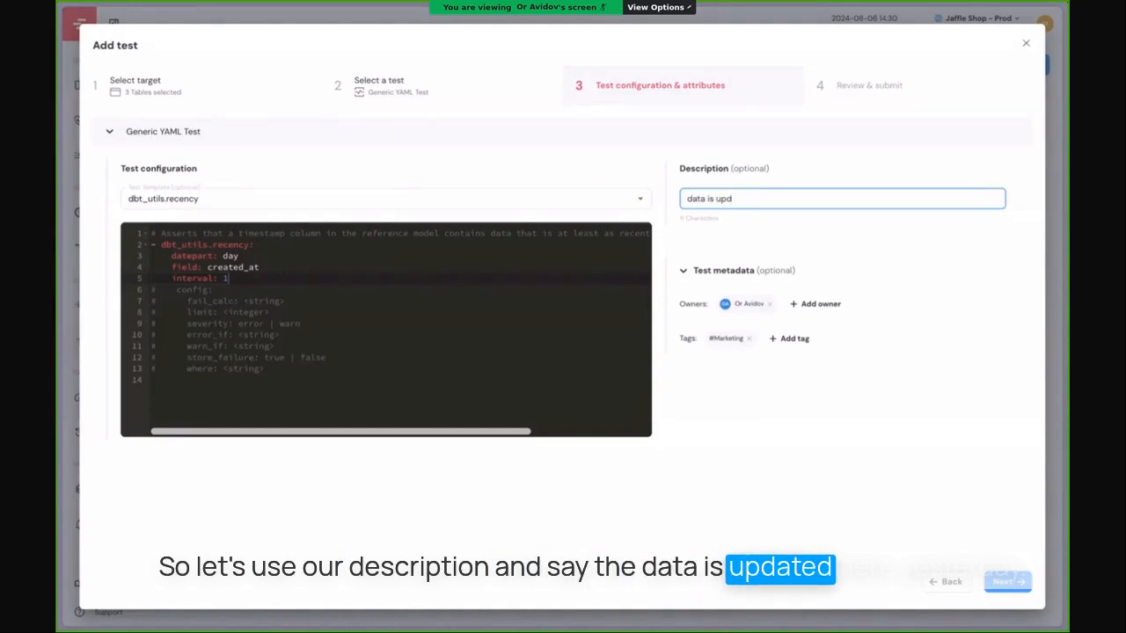
type("teed till")
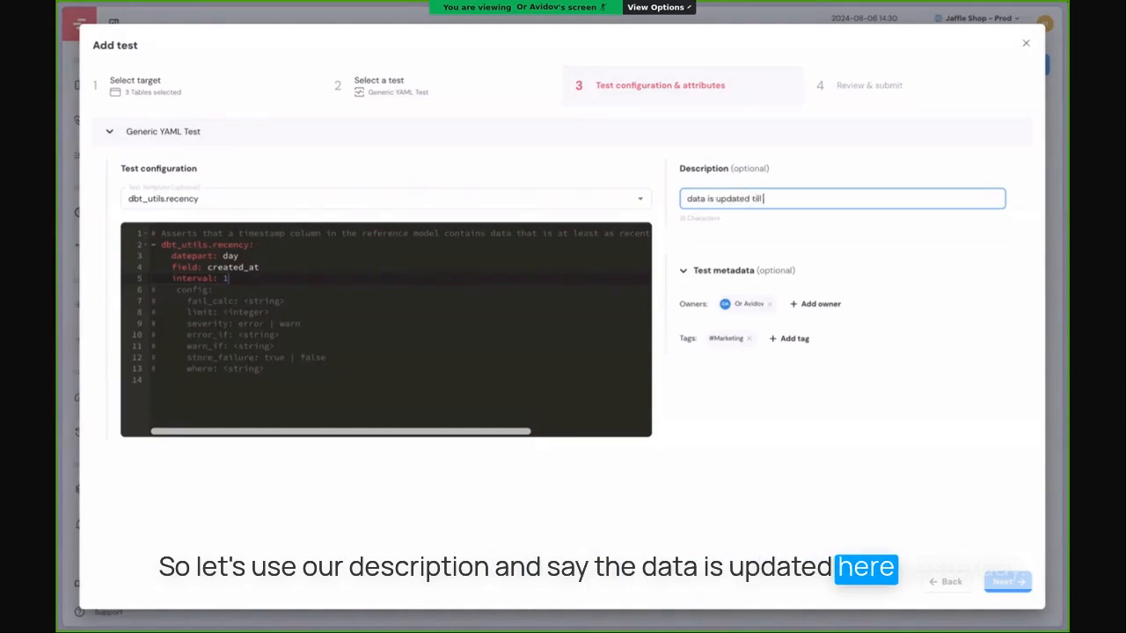
type(" yesterda")
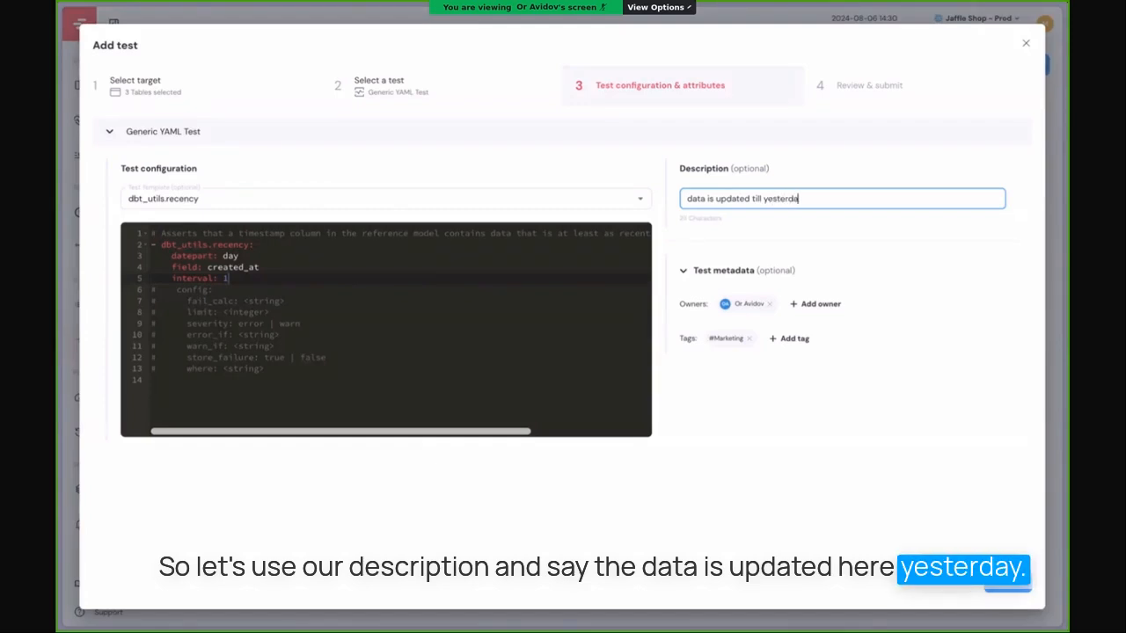
type("y")
- Proceed to the review stage, check the target tables and recency test configuration, and submit the test
left_click(1005, 581)
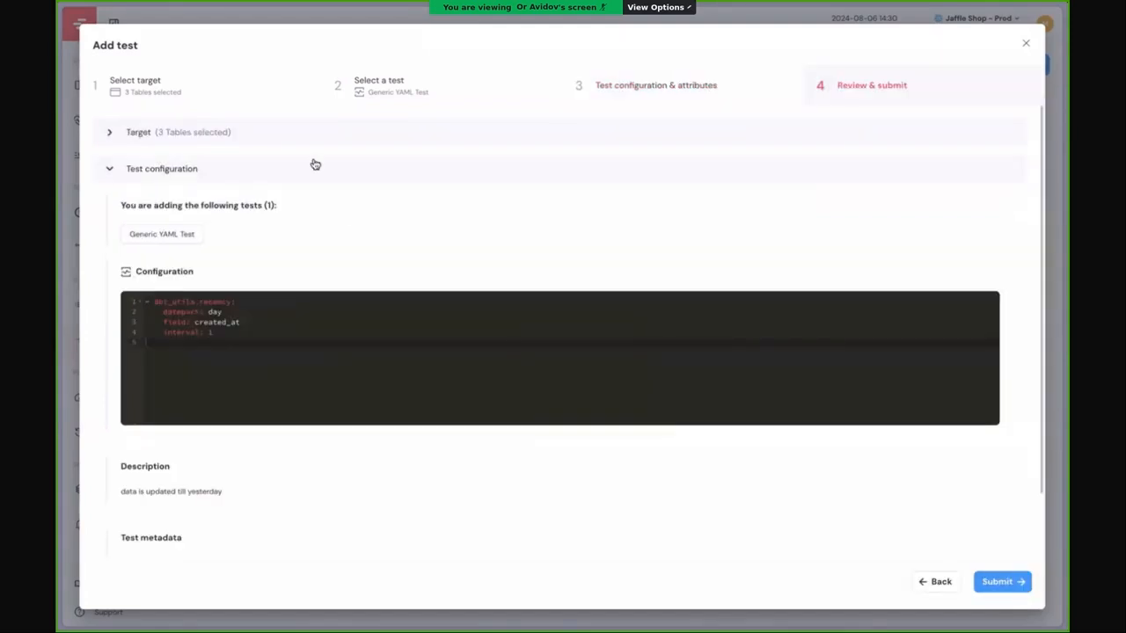
left_click(264, 133)
scroll(239, 158, "down", 3)
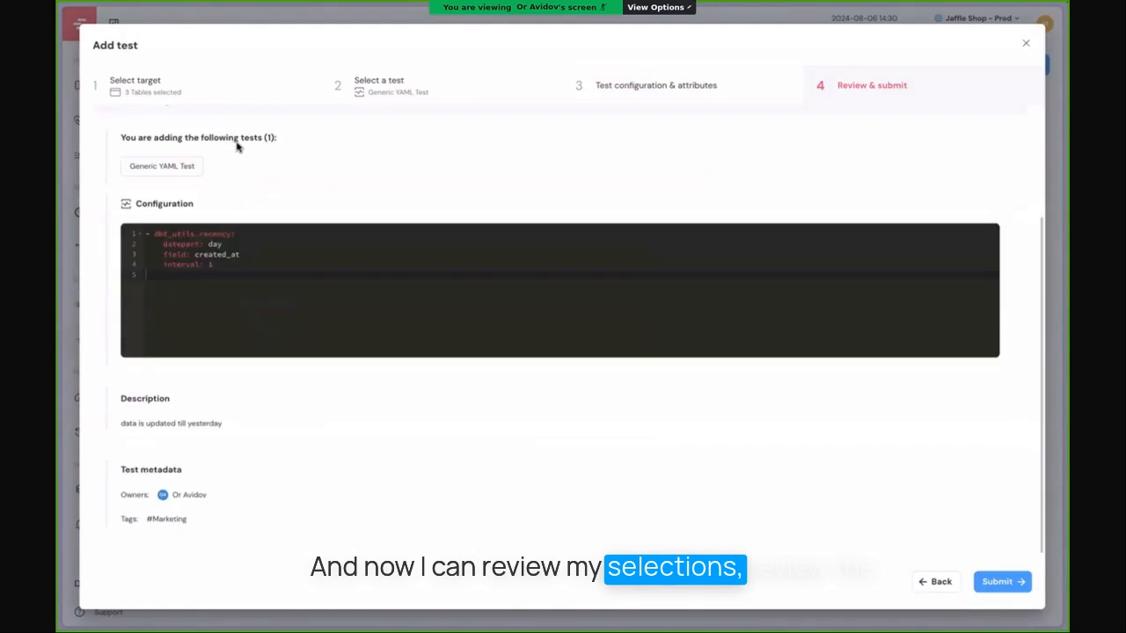
left_click(998, 582)
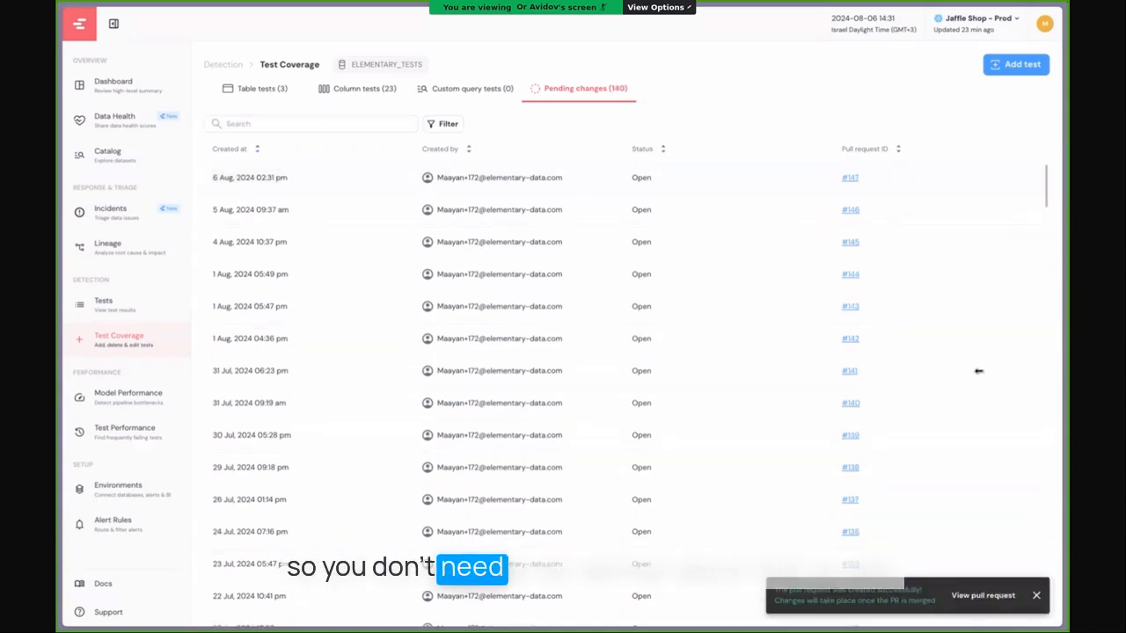
- Open the newly created pull request on GitHub, examine the schema.yml changes for the added recency tests, and close it
left_click(979, 597)
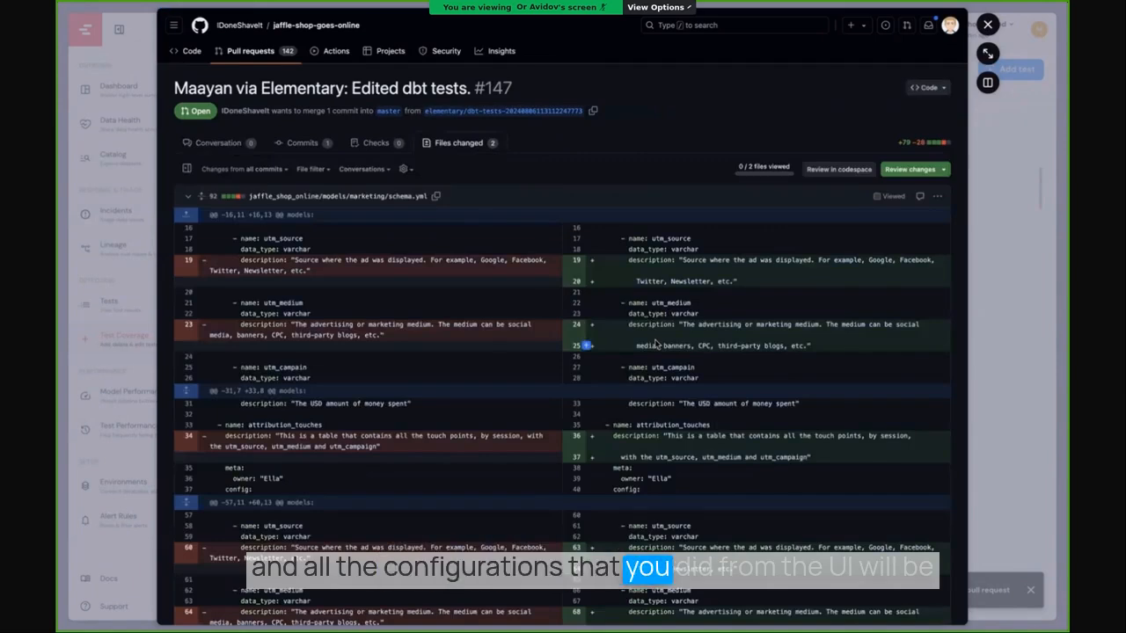
scroll(655, 342, "down", 15)
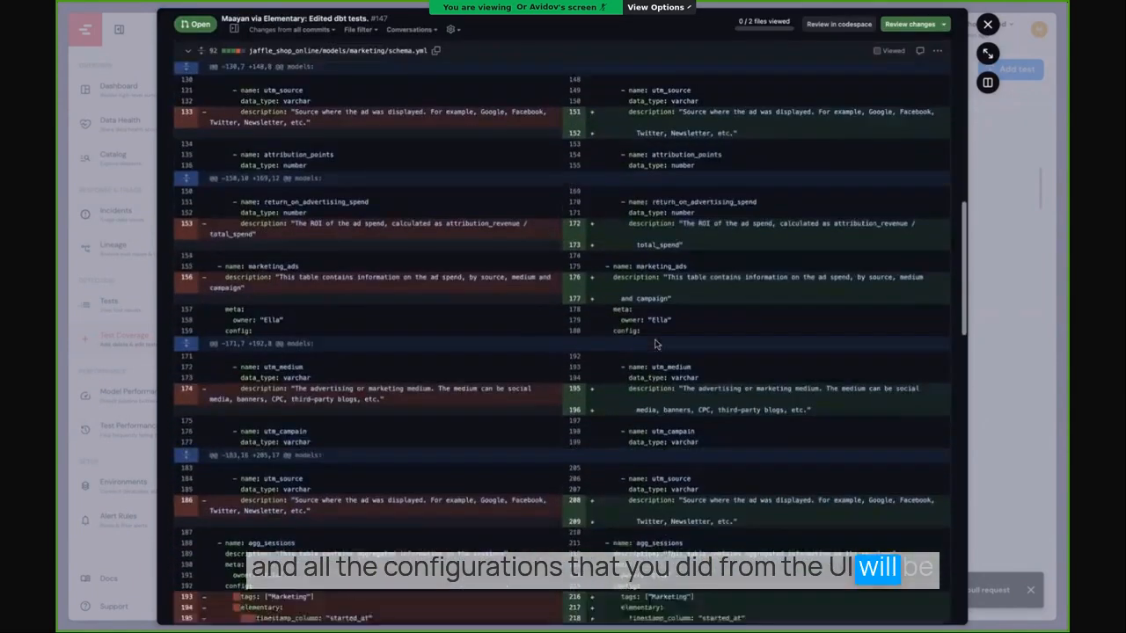
scroll(655, 343, "down", 20)
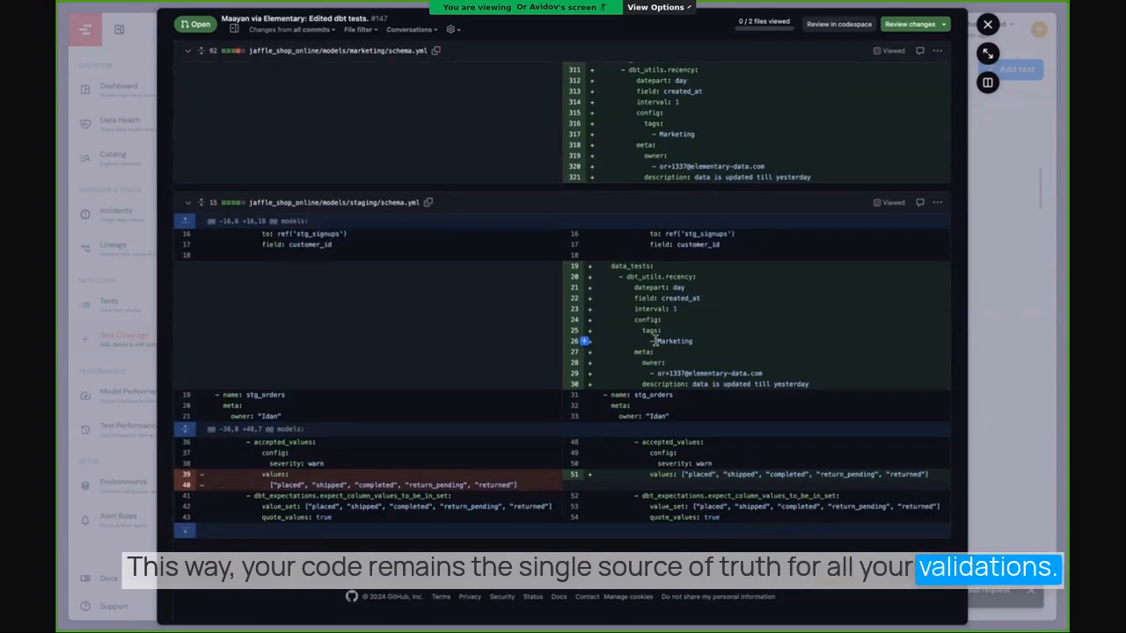
scroll(655, 341, "up", 20)
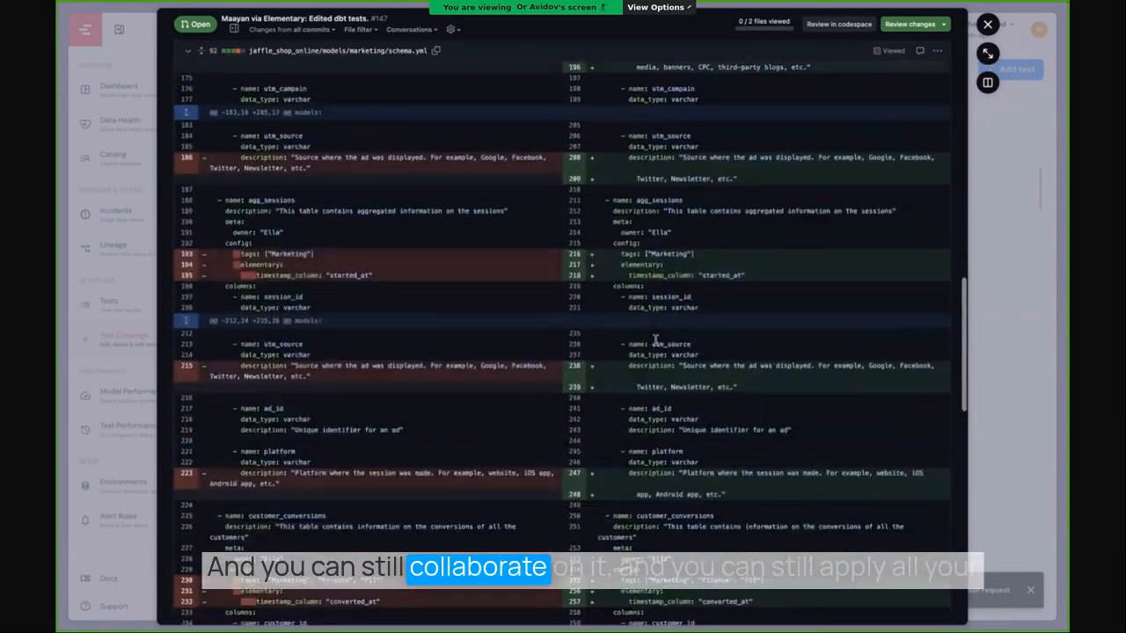
scroll(655, 343, "up", 20)
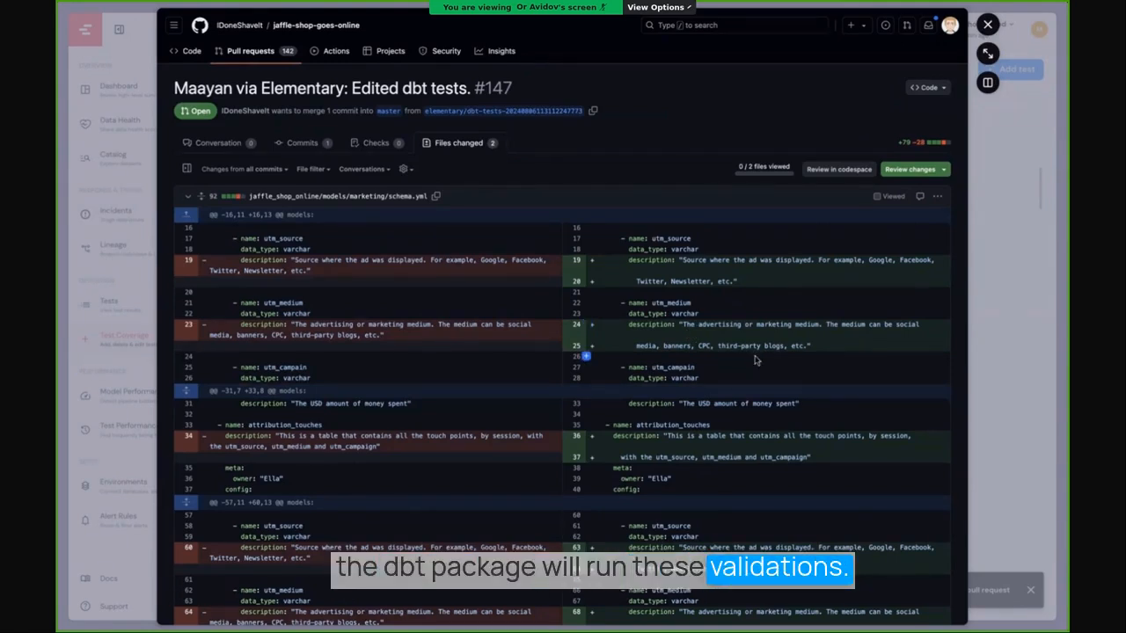
scroll(754, 361, "down", 6)
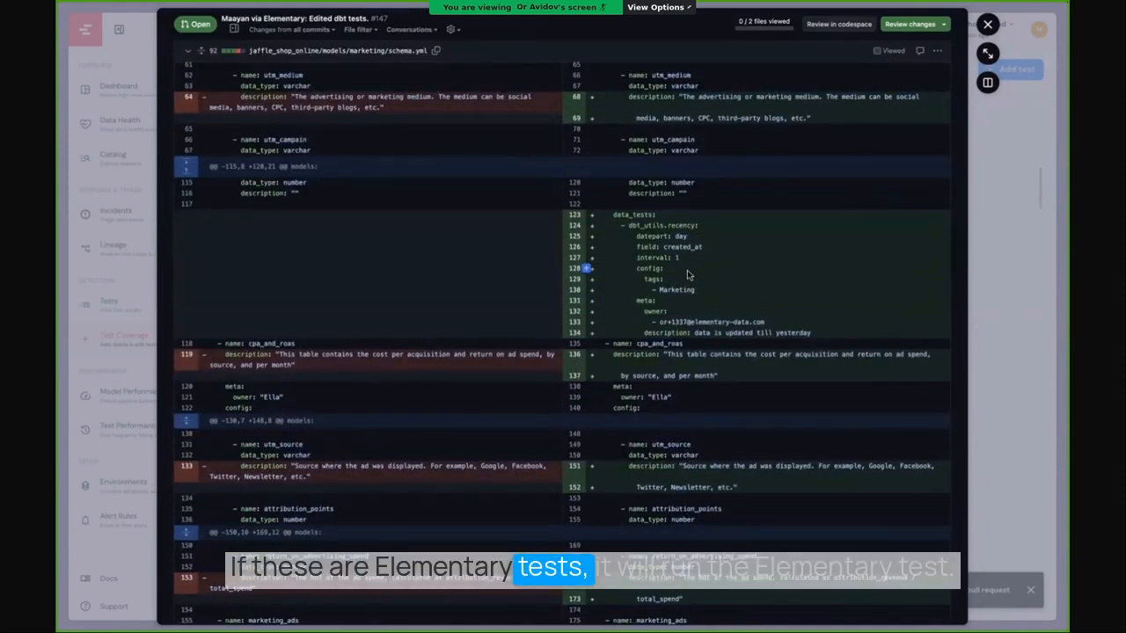
scroll(687, 270, "up", 1)
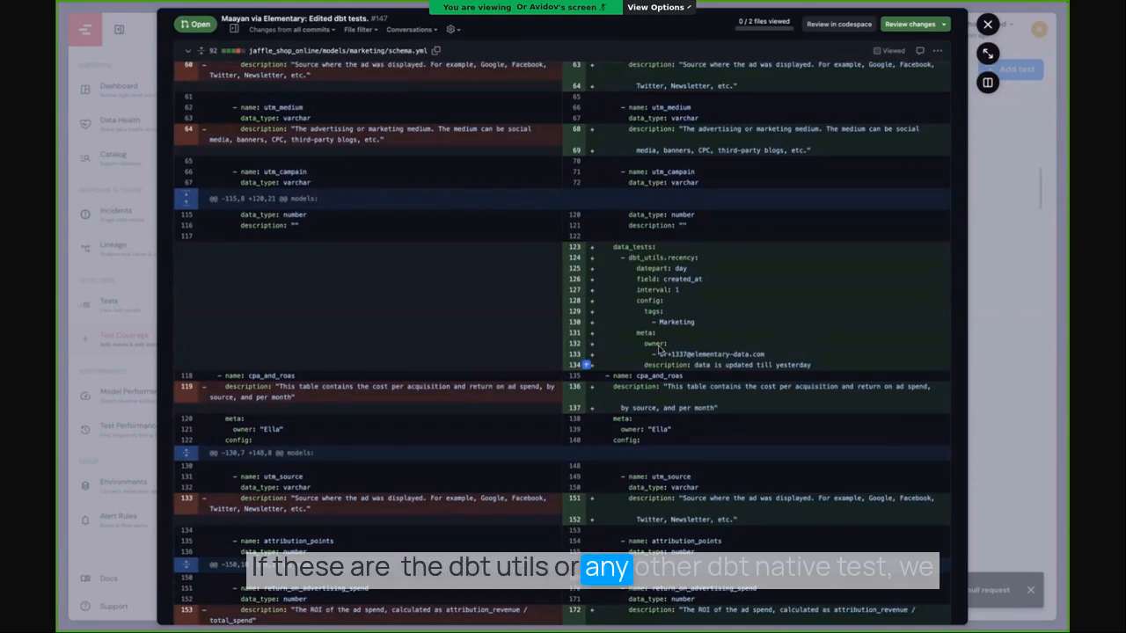
scroll(653, 362, "up", 8)
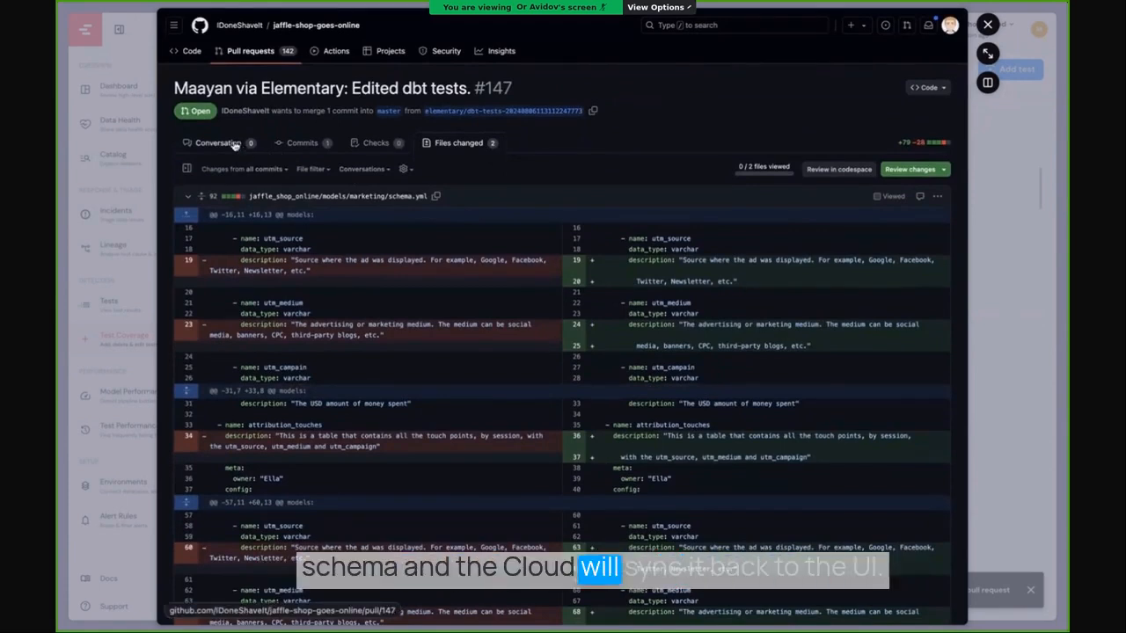
left_click(987, 25)
- Start adding a column test and select all columns matching "_id" as its targets
left_click(255, 93)
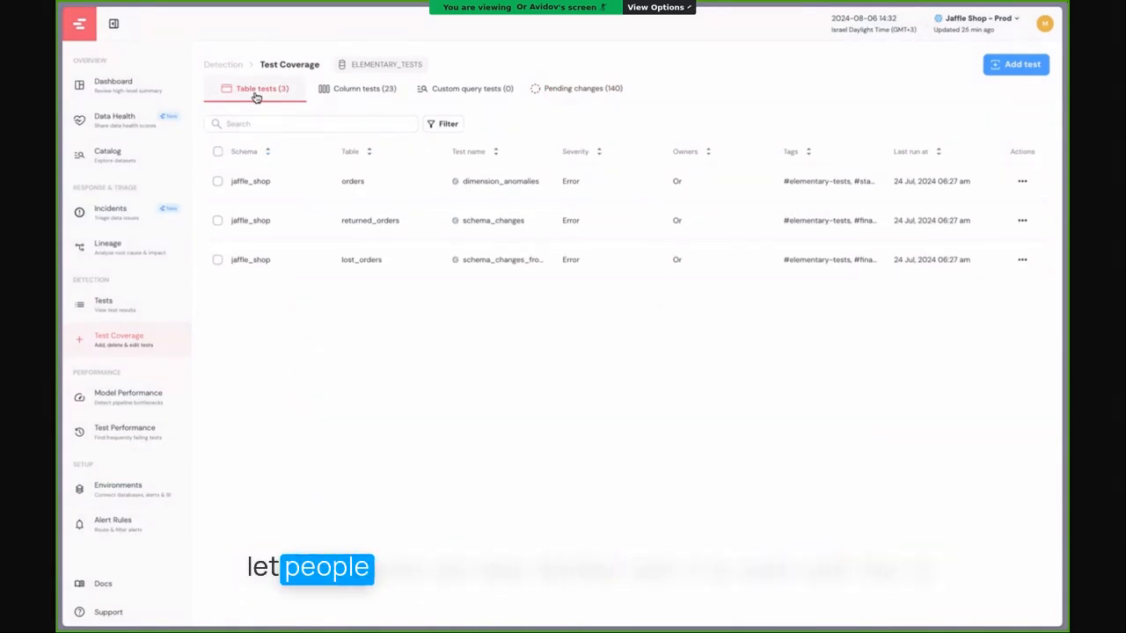
left_click(1018, 65)
left_click(999, 114)
left_click(302, 123)
type("_id")
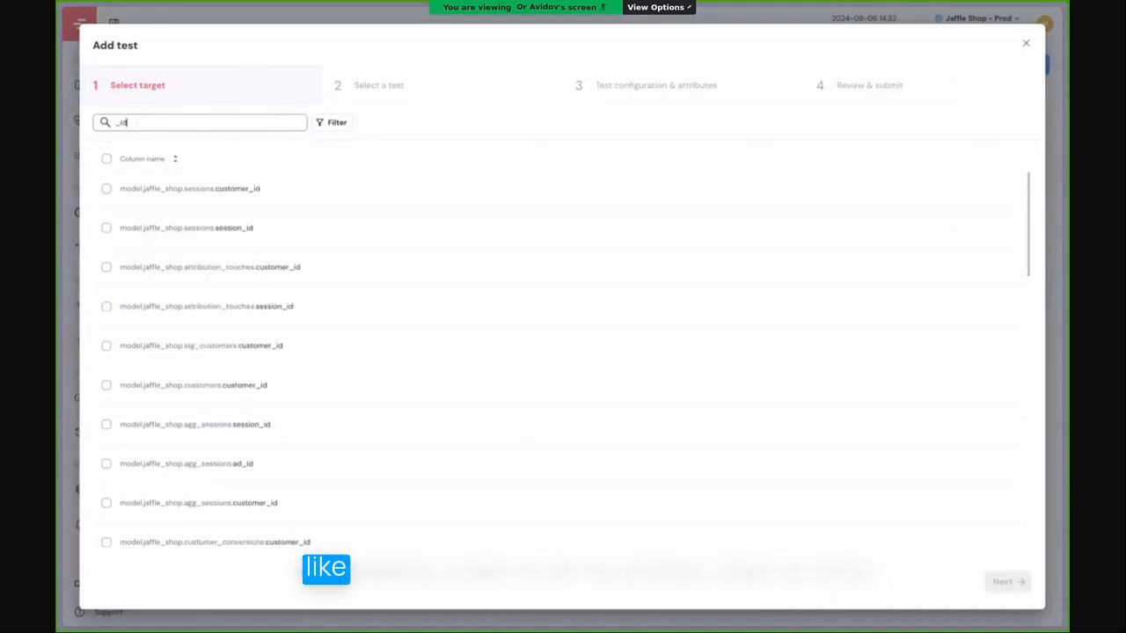
left_click(107, 159)
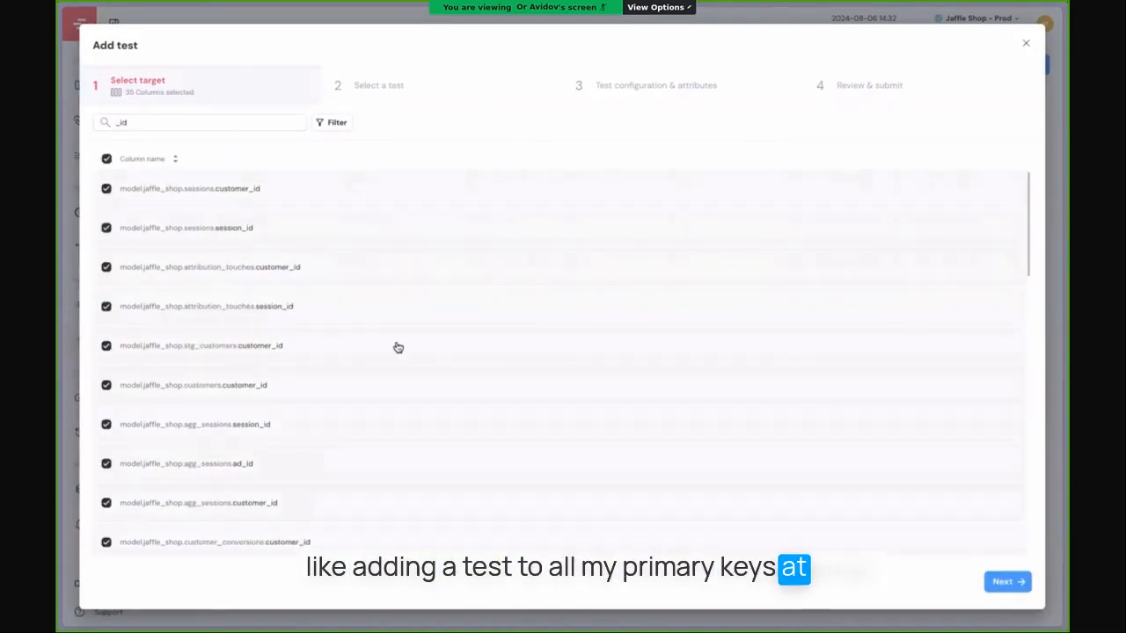
scroll(247, 264, "down", 10)
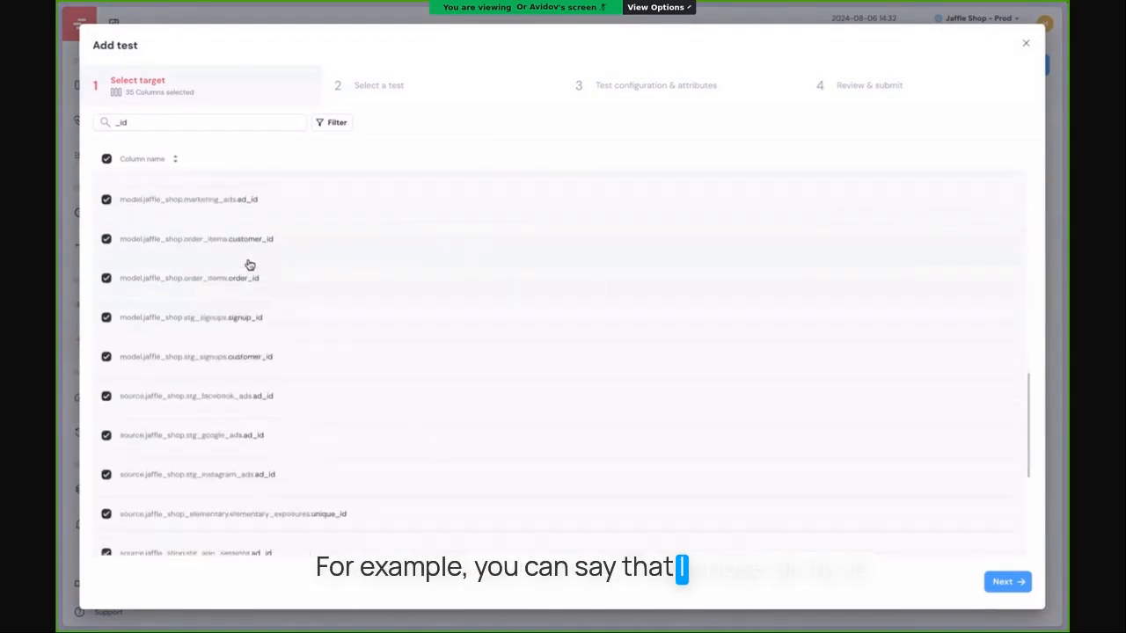
scroll(762, 528, "up", 10)
- Choose the Unique validation for the selected columns and proceed to its configuration
left_click(1005, 581)
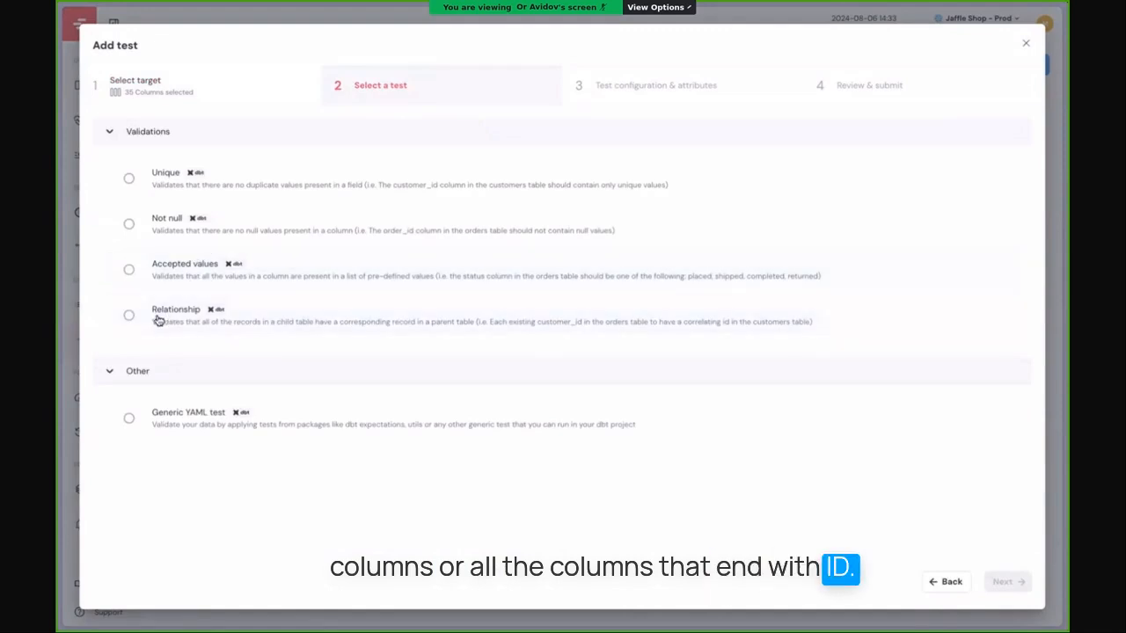
left_click(146, 175)
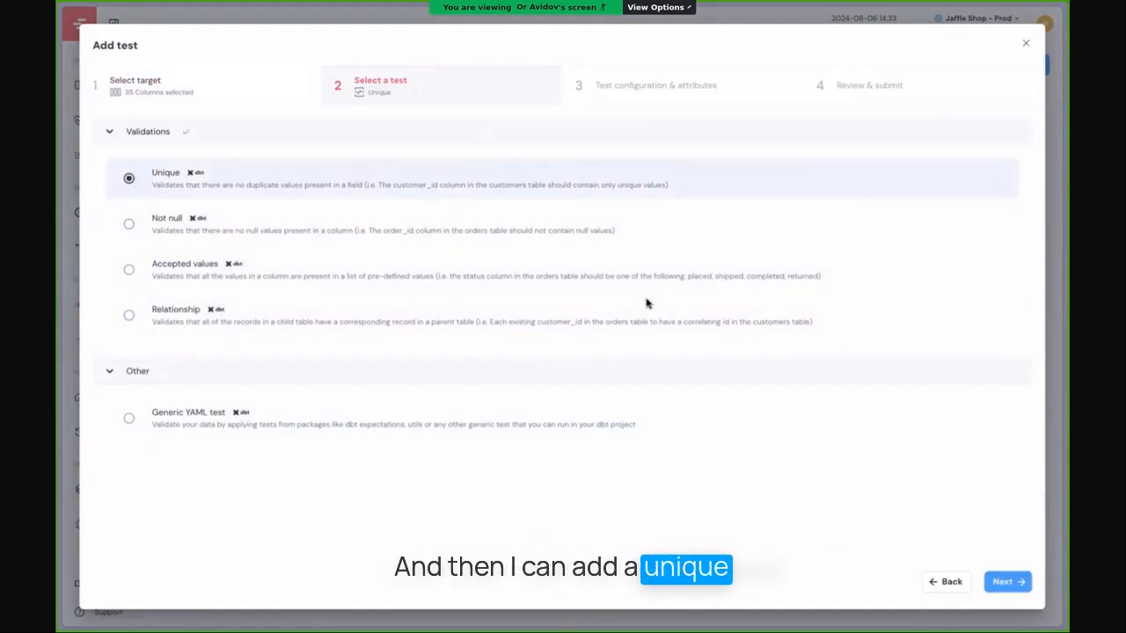
left_click(1001, 578)
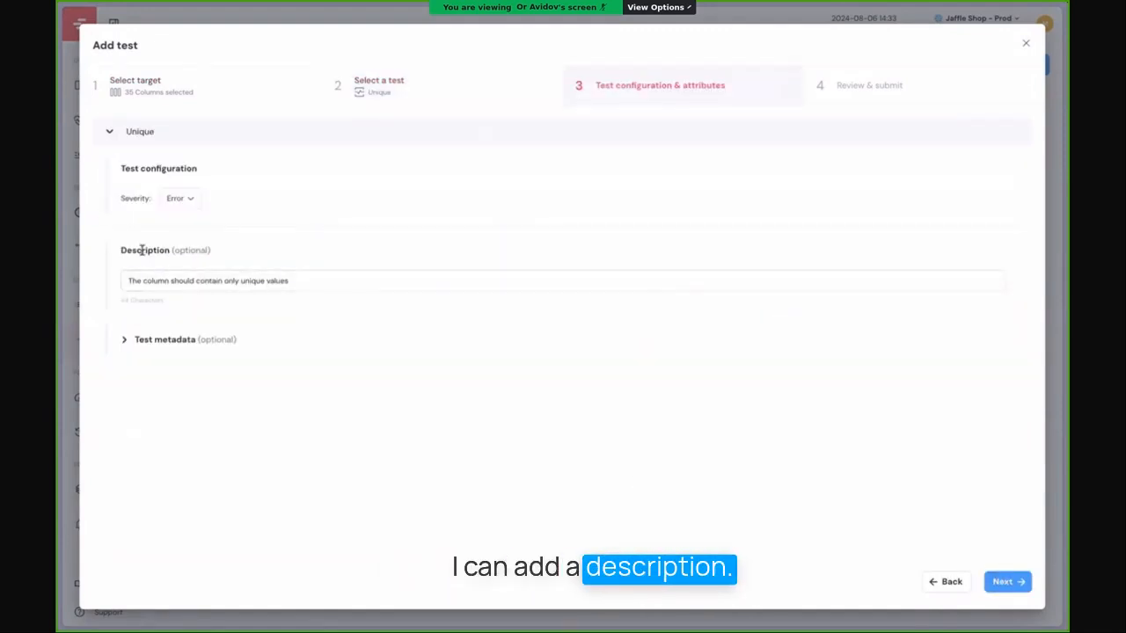
- Add yourself as owner of the Unique test and assign it the stability tag
left_click(184, 374)
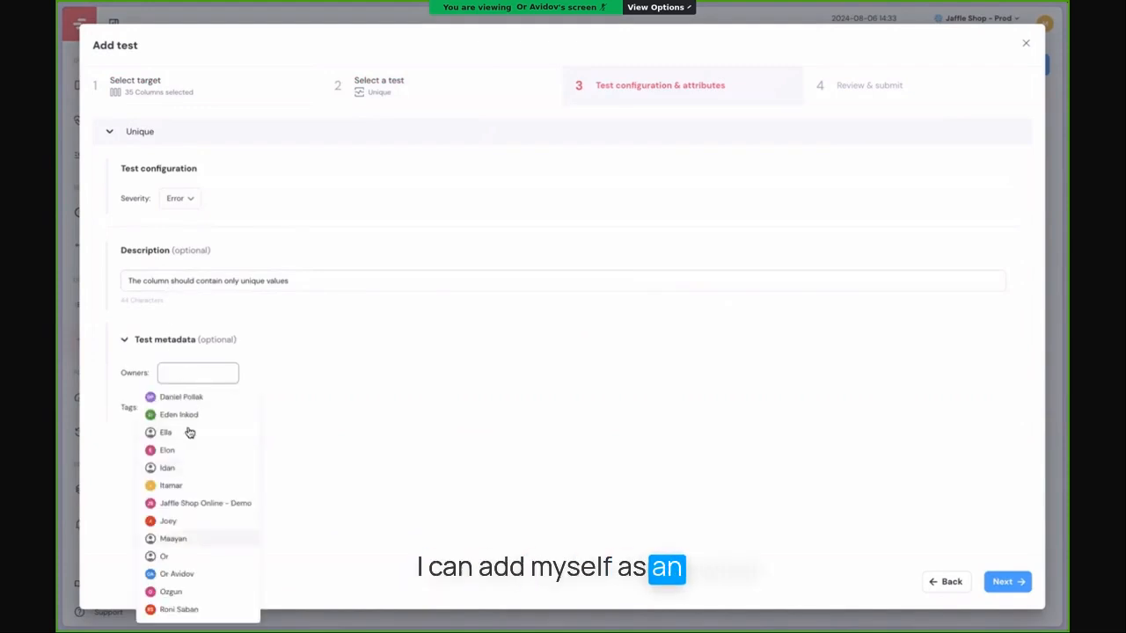
left_click(173, 576)
left_click(167, 404)
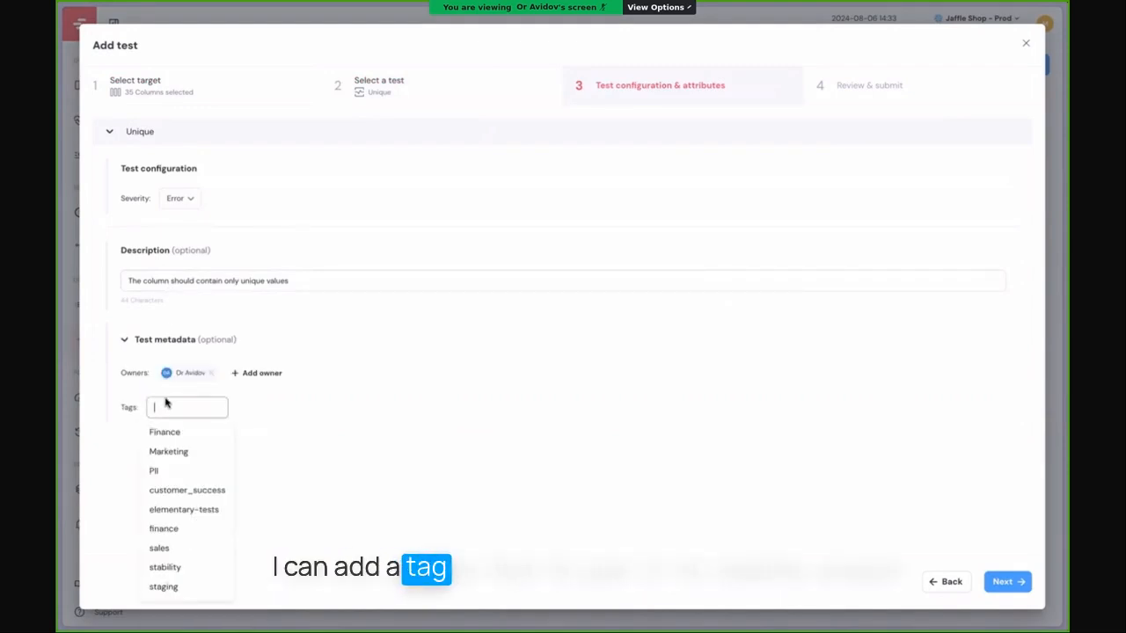
left_click(179, 561)
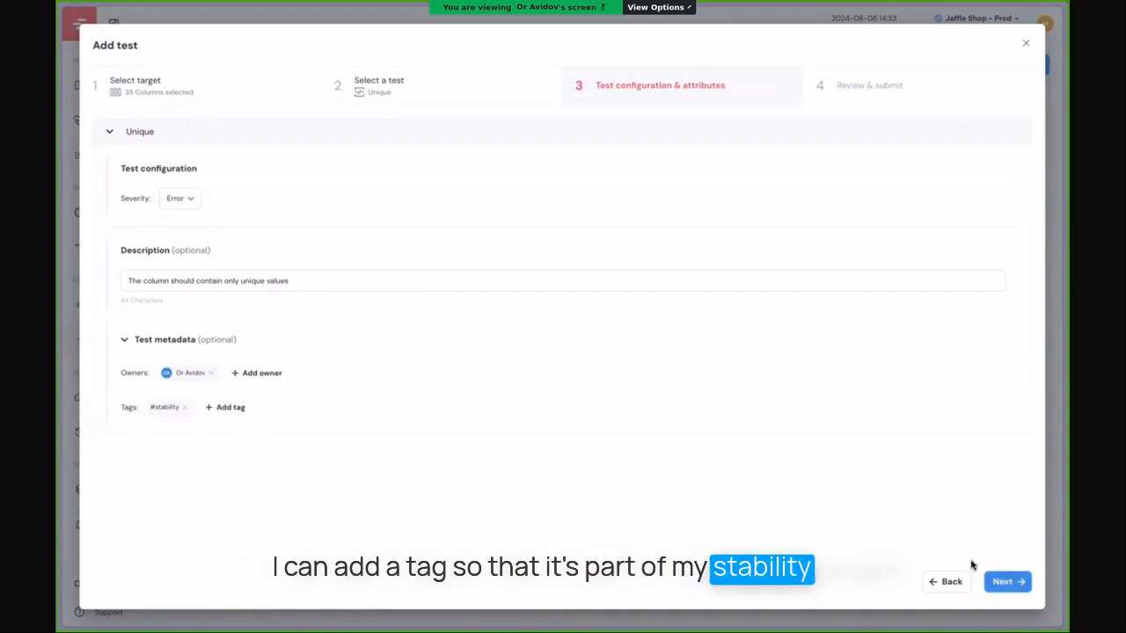
- Review the target columns of the Unique test and submit it as a pull request
left_click(1007, 587)
left_click(217, 126)
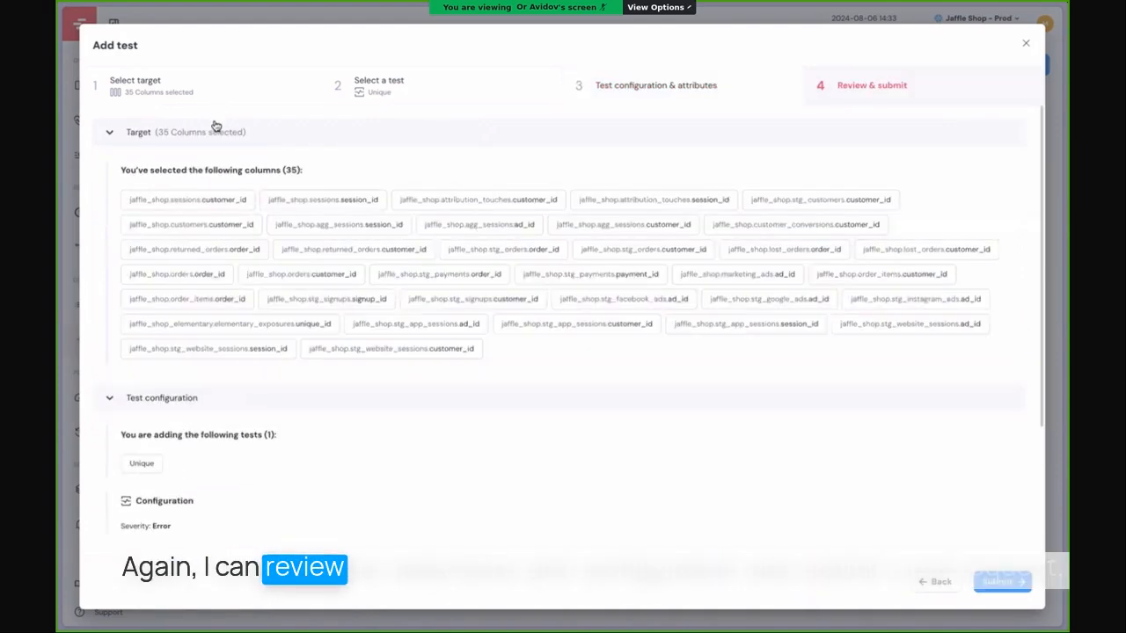
left_click(241, 130)
left_click(1004, 584)
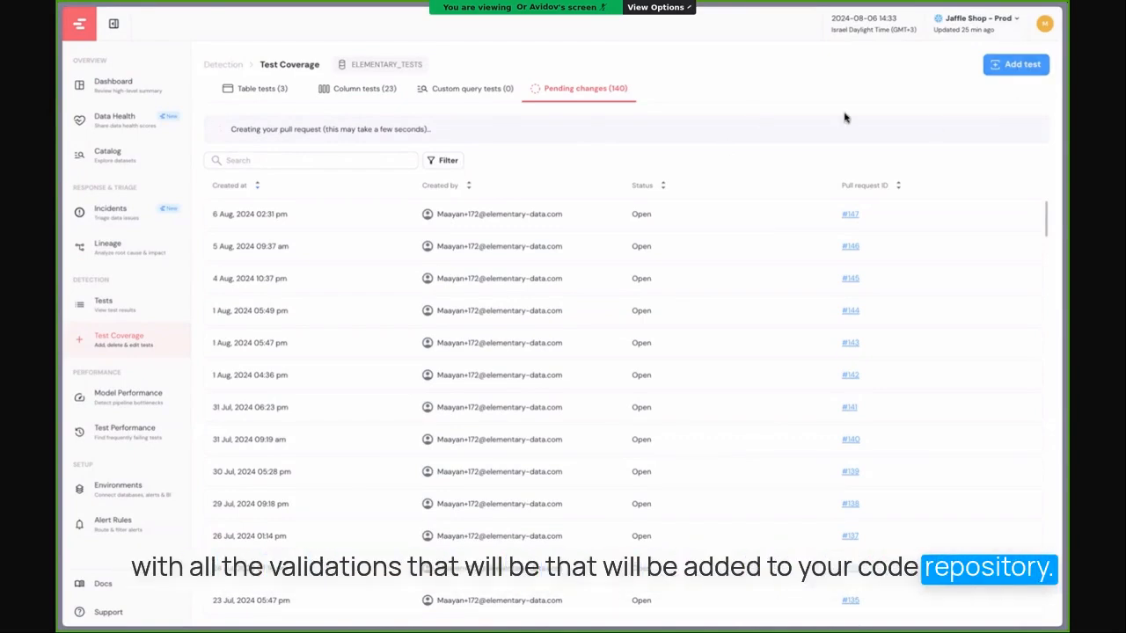
left_click(1015, 64)
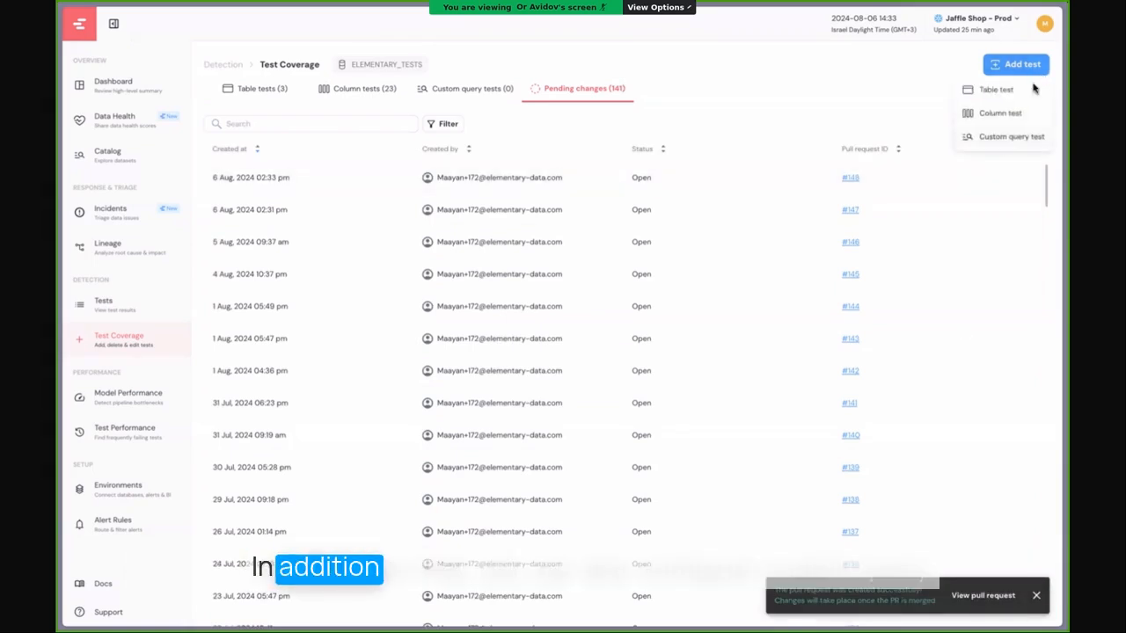
left_click(994, 137)
type("se")
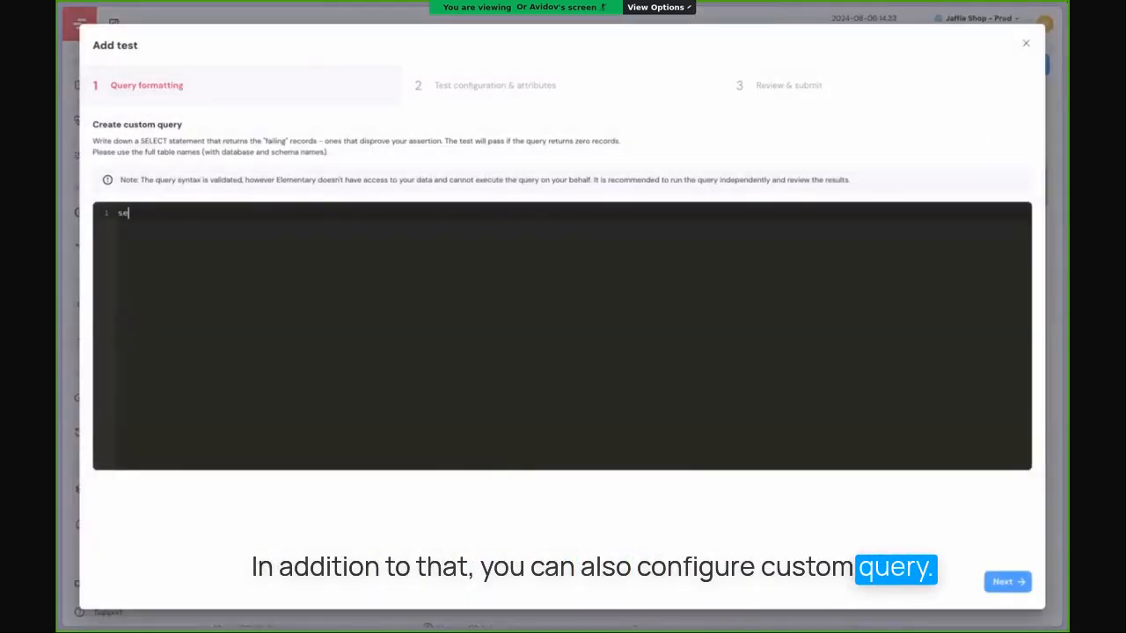
type("lect * ")
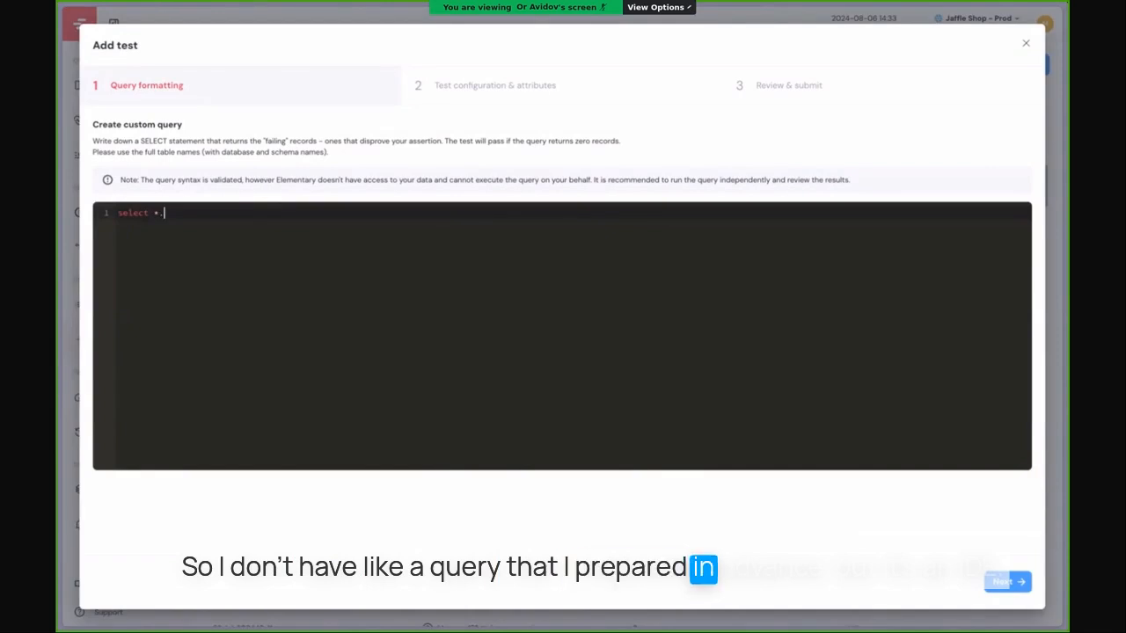
type("from")
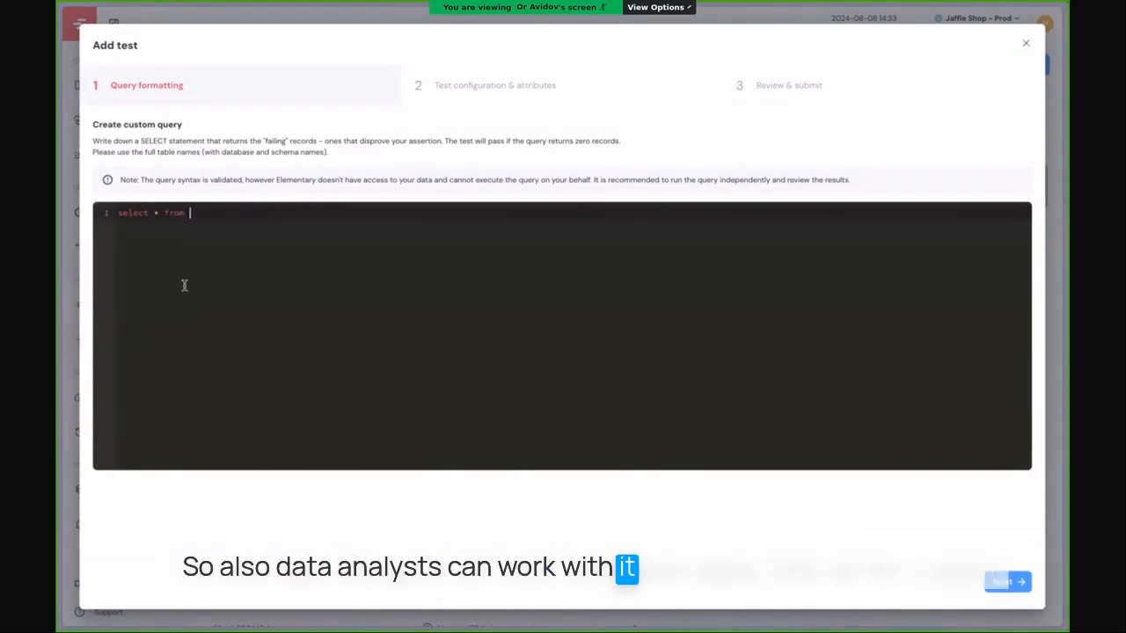
left_click(1027, 44)
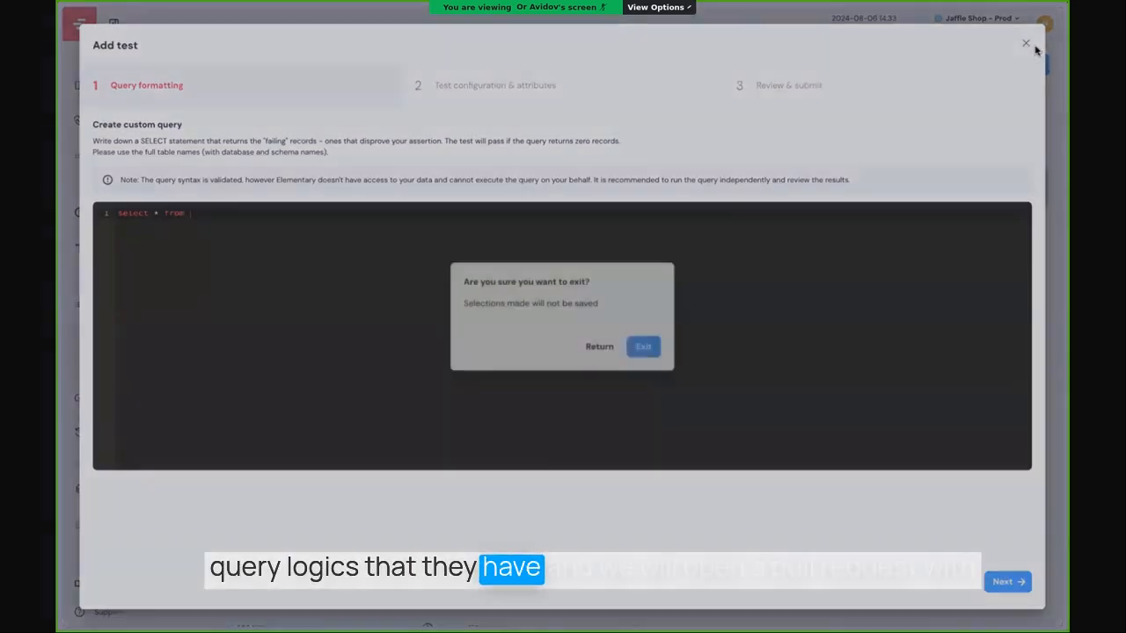
left_click(646, 348)
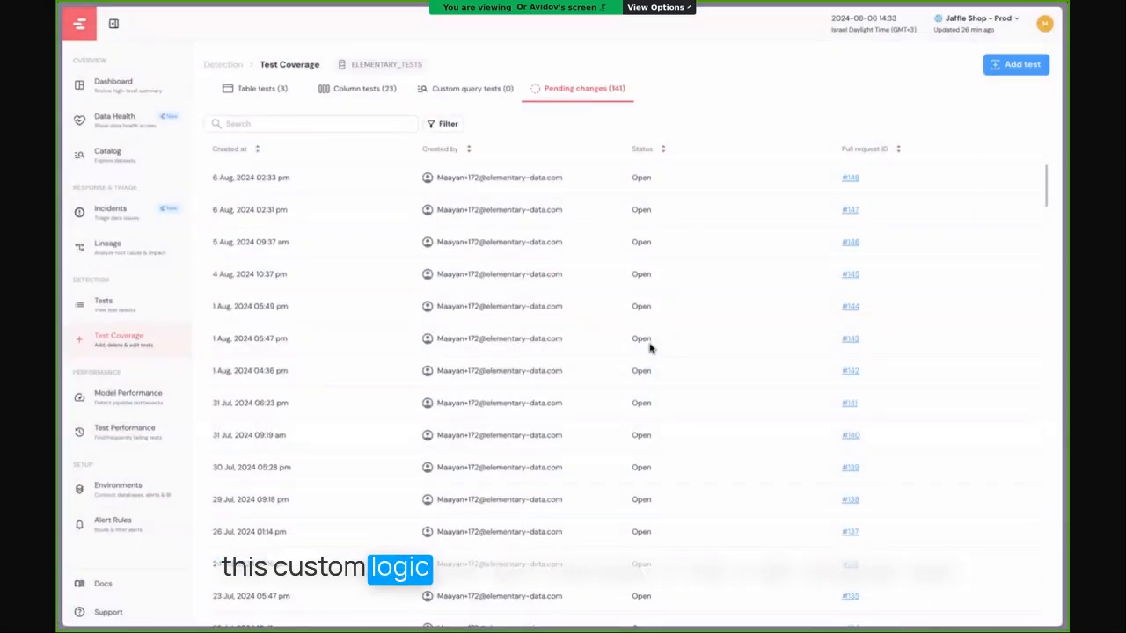
- Show the existing table tests in the test coverage overview
left_click(269, 95)
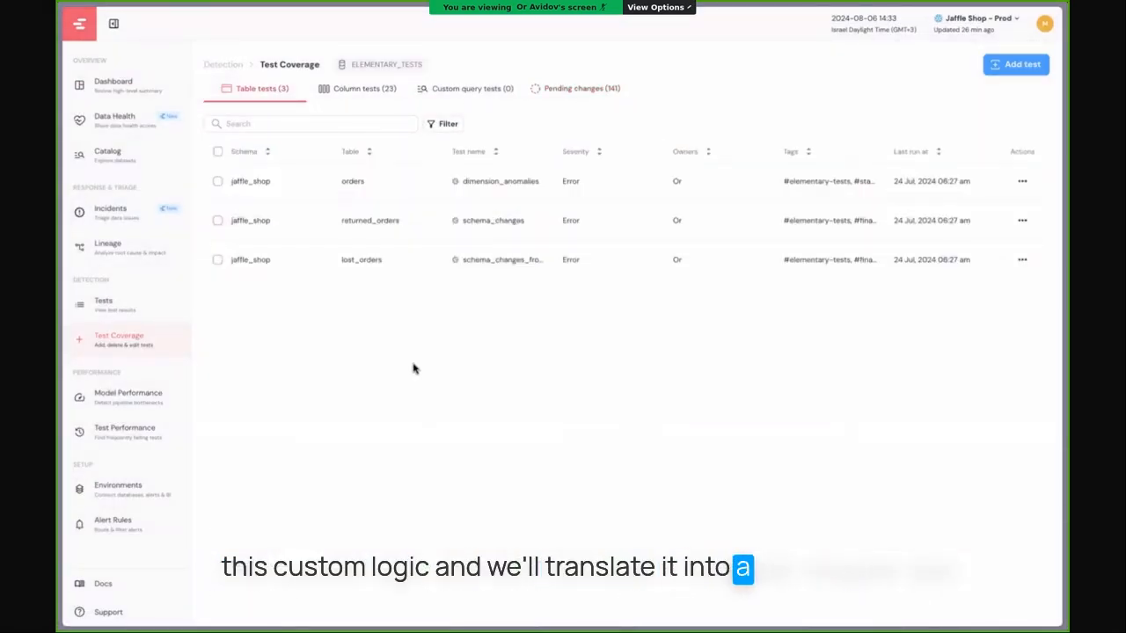